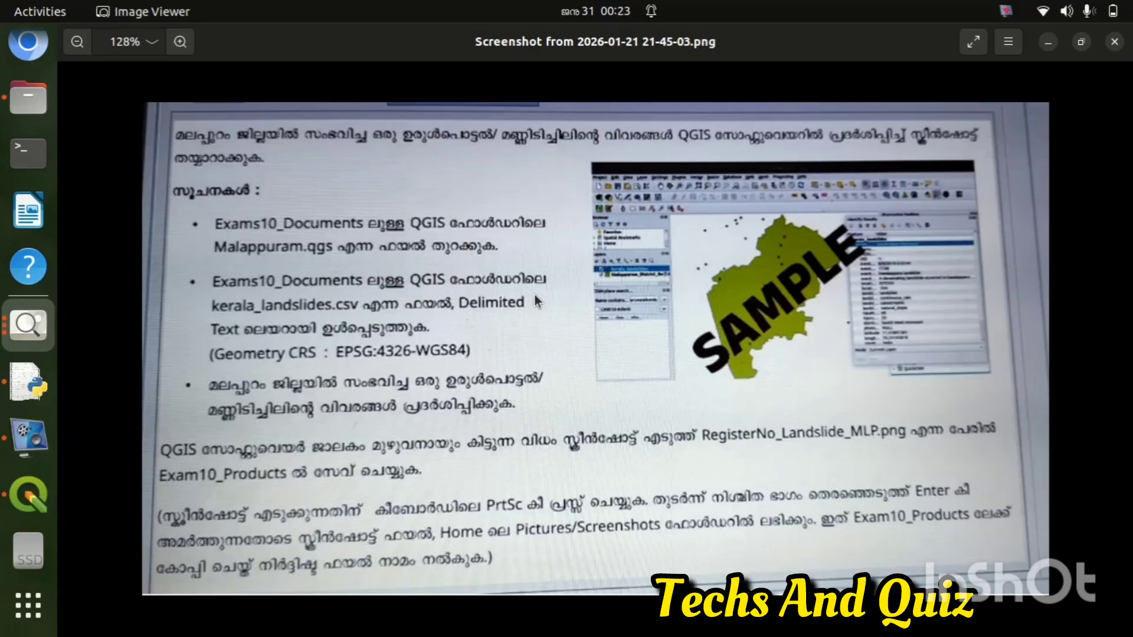
Launch QGIS Desktop by searching the installed applications and maximize its window.
scroll(423, 276, "up", 1)
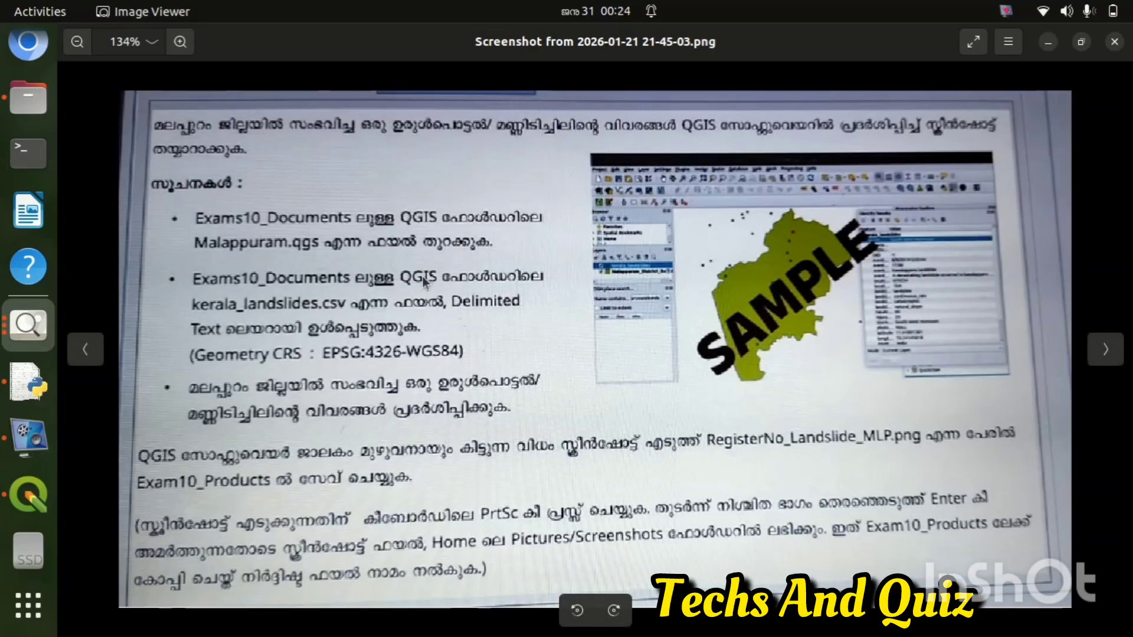
scroll(423, 276, "up", 1)
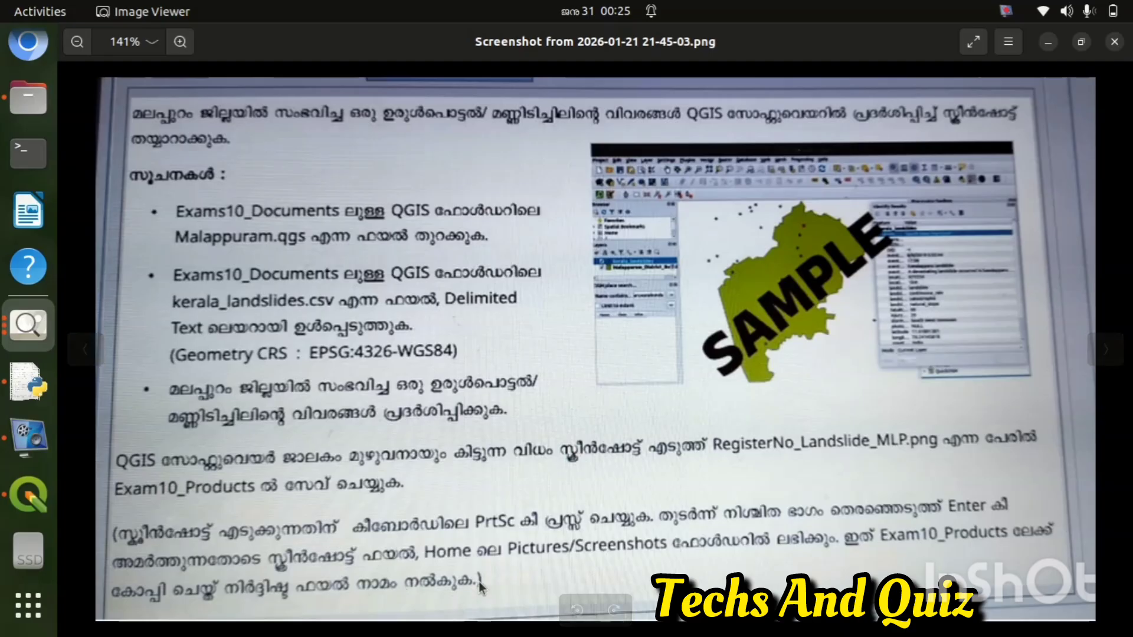
left_click(22, 612)
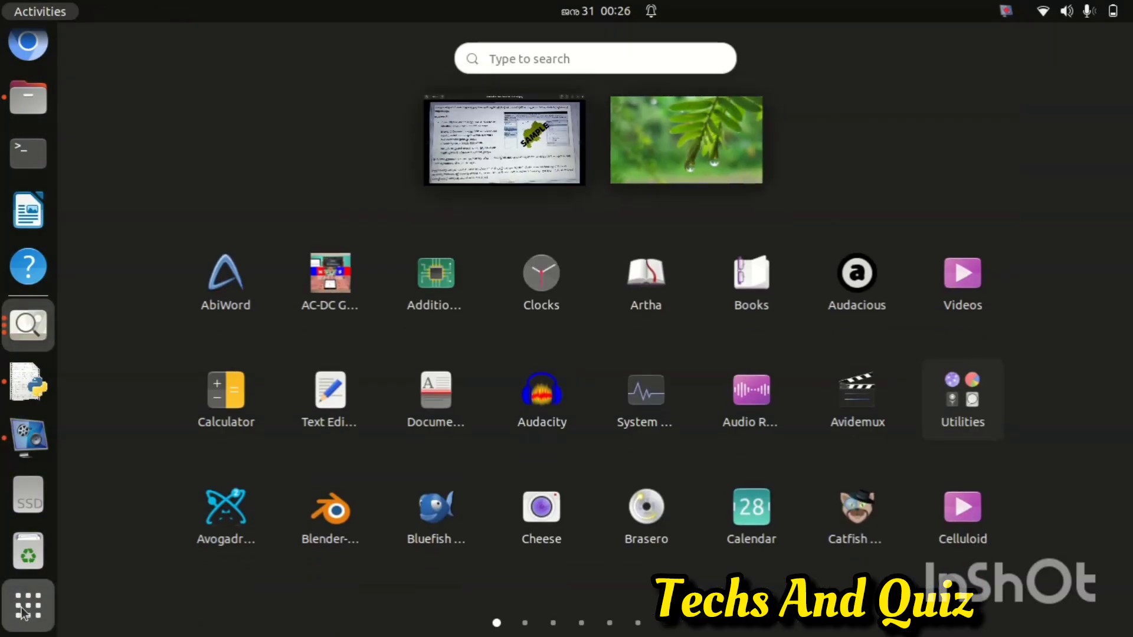
left_click(542, 57)
type("ql")
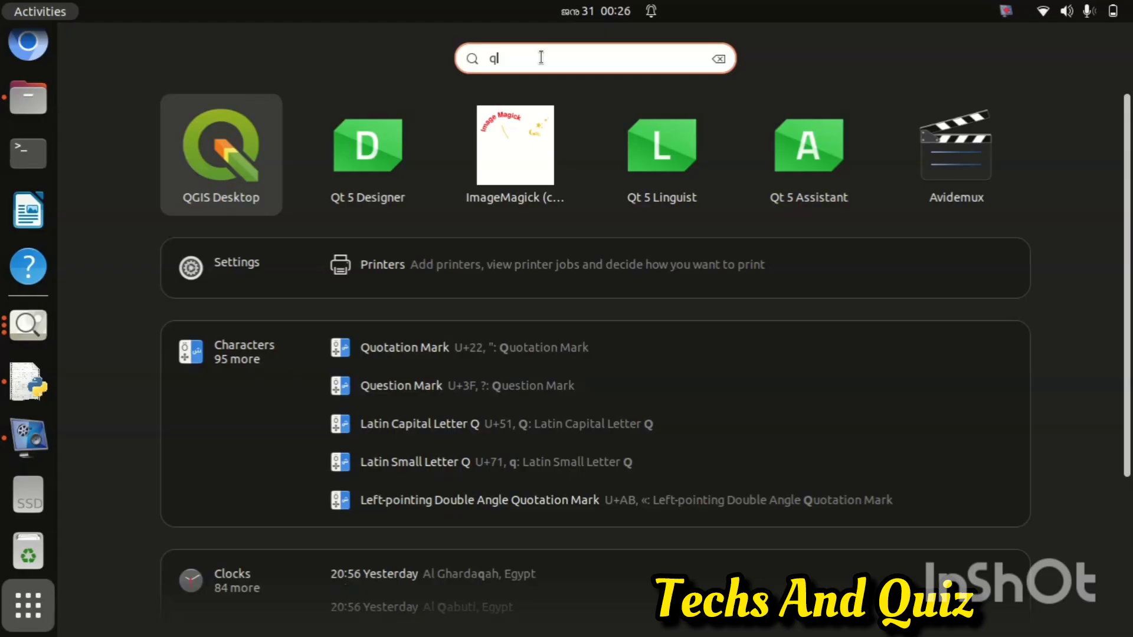
left_click(228, 176)
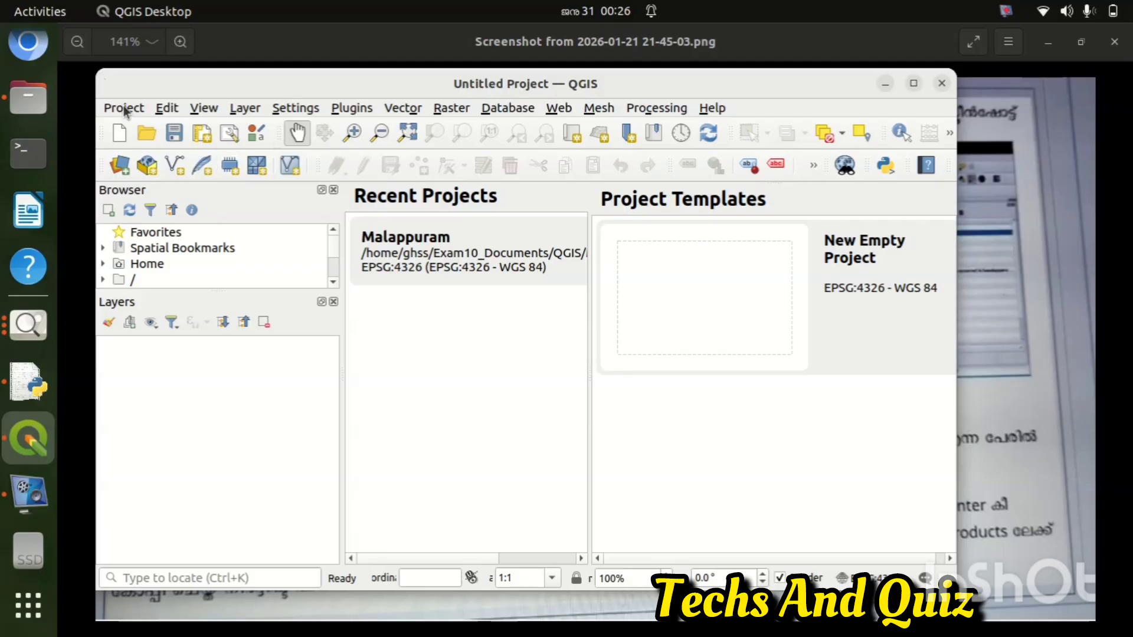
left_click(916, 86)
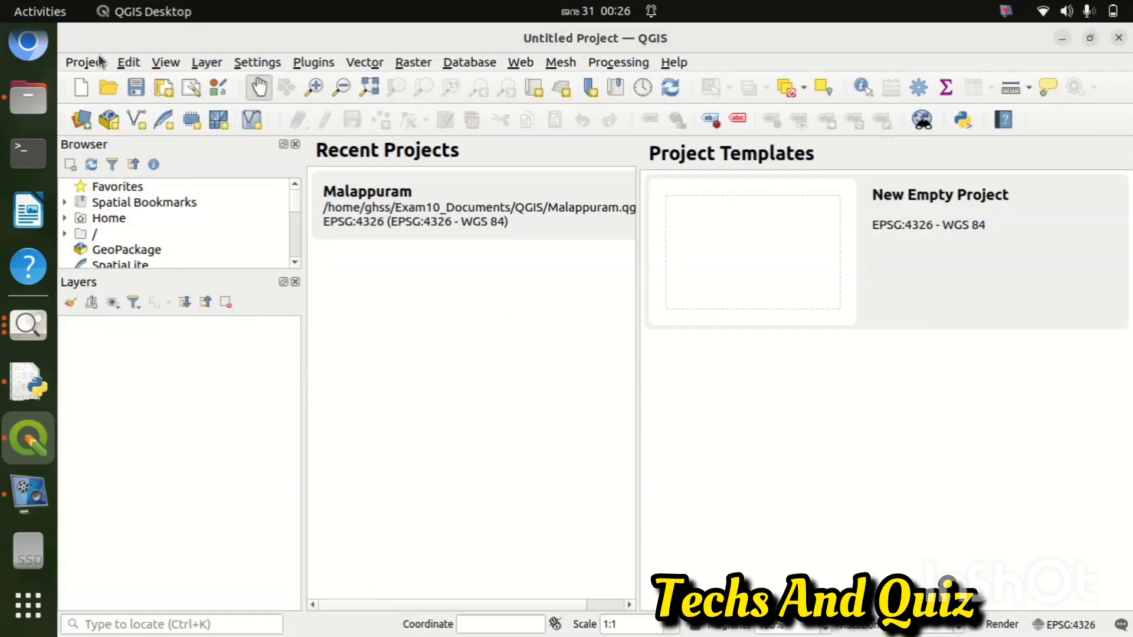
Open the existing Malappuram.qgs project from the Exam10_Documents/QGIS folder.
left_click(95, 63)
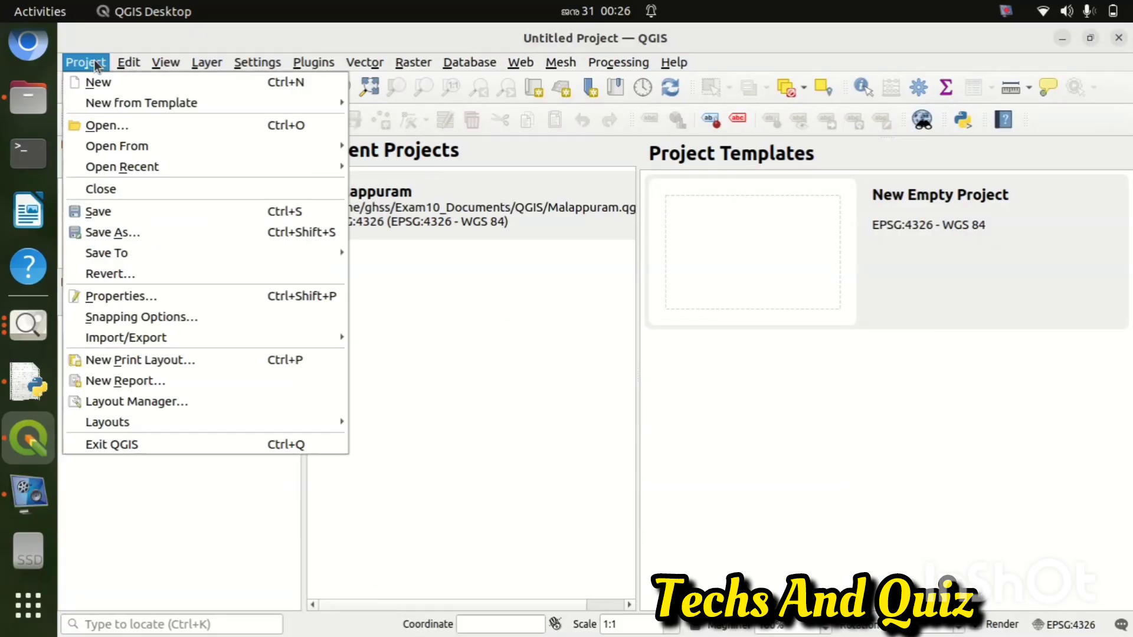
left_click(101, 128)
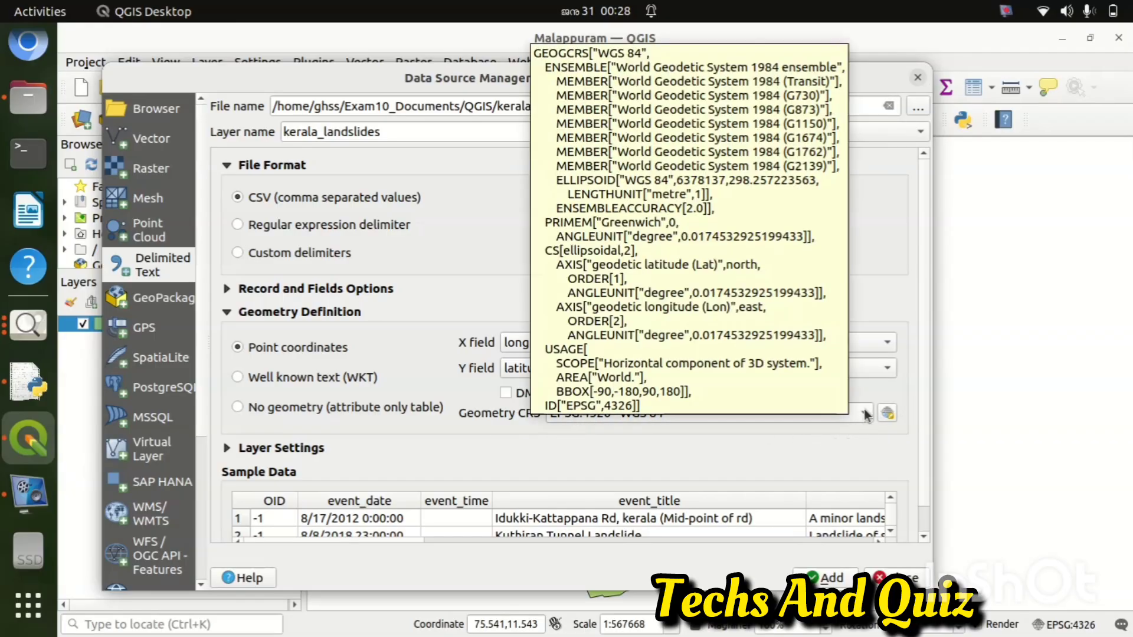
Add kerala_landslides.csv as a delimited text layer with Geometry CRS set to Project CRS: EPSG:4326 - WGS 84, and close the Data Source Manager.
left_click(863, 413)
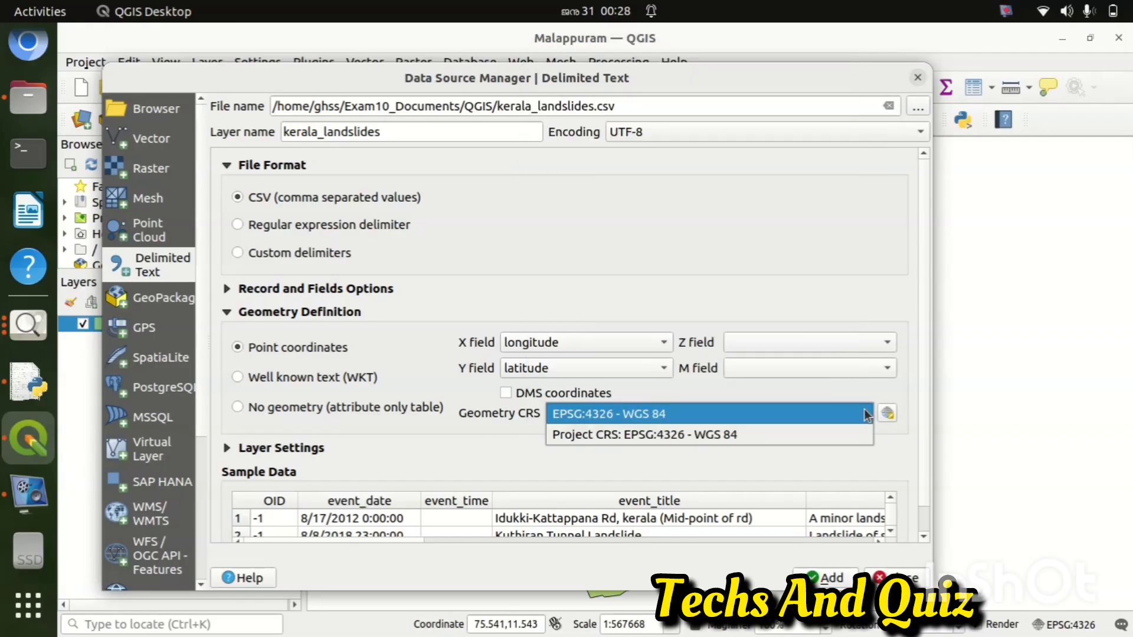
left_click(691, 436)
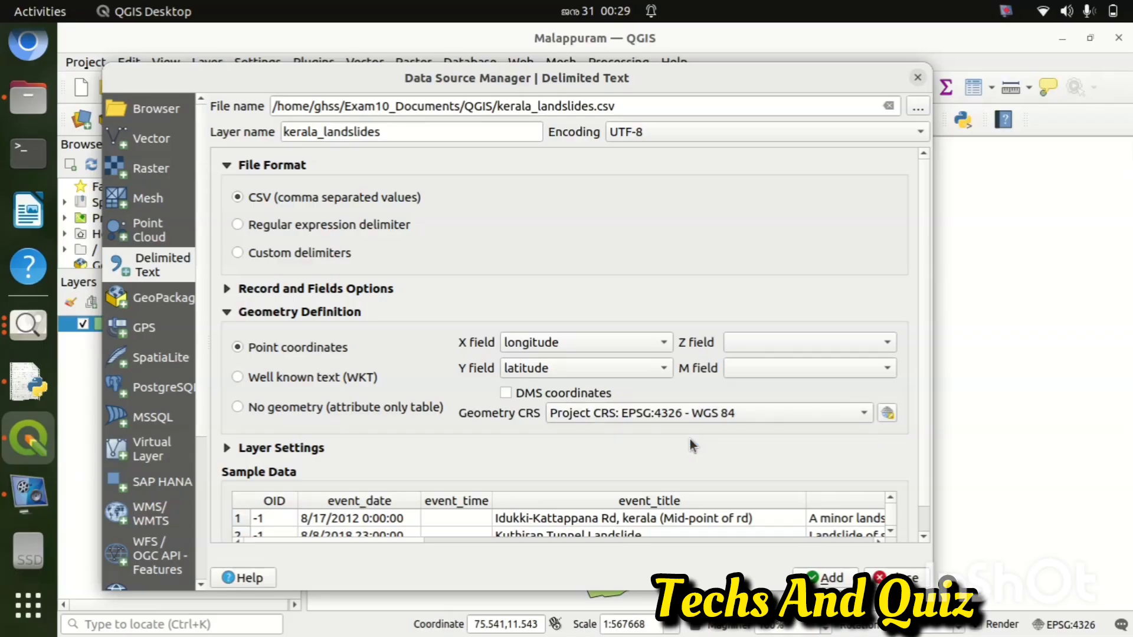
left_click(832, 580)
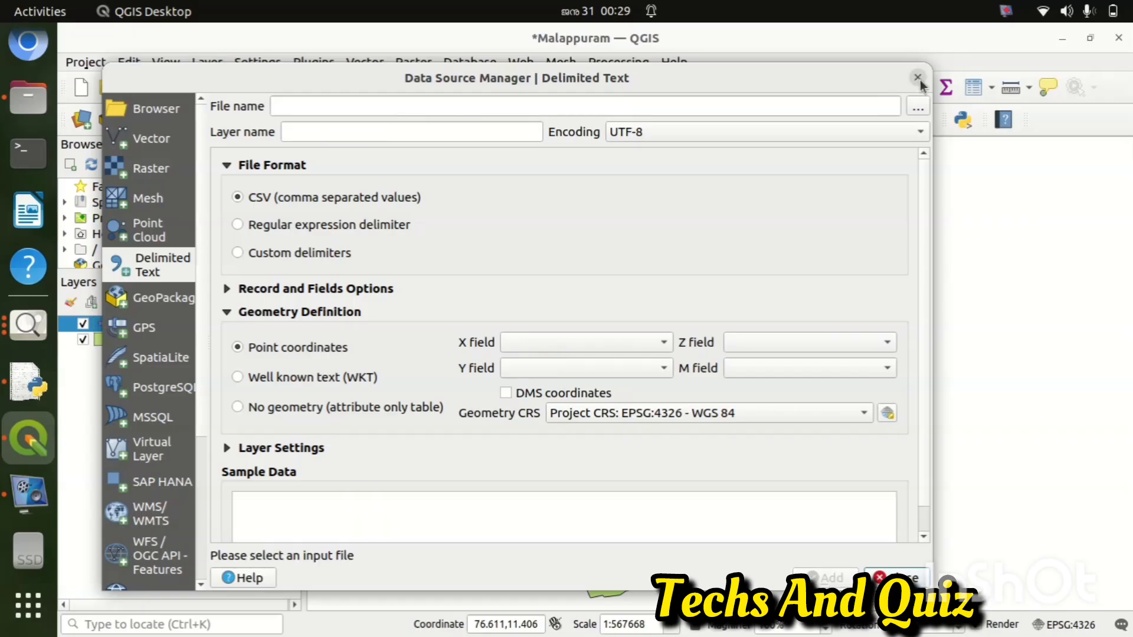
left_click(918, 78)
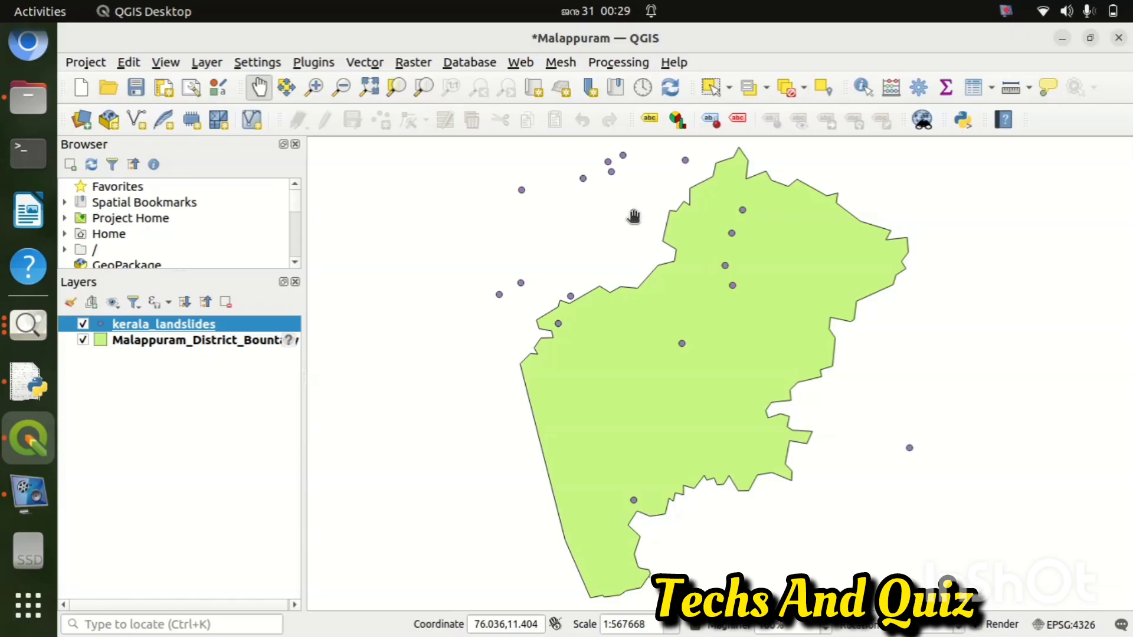
Identify the northernmost landslide point inside the Malappuram district boundary to display its attributes.
left_click(864, 89)
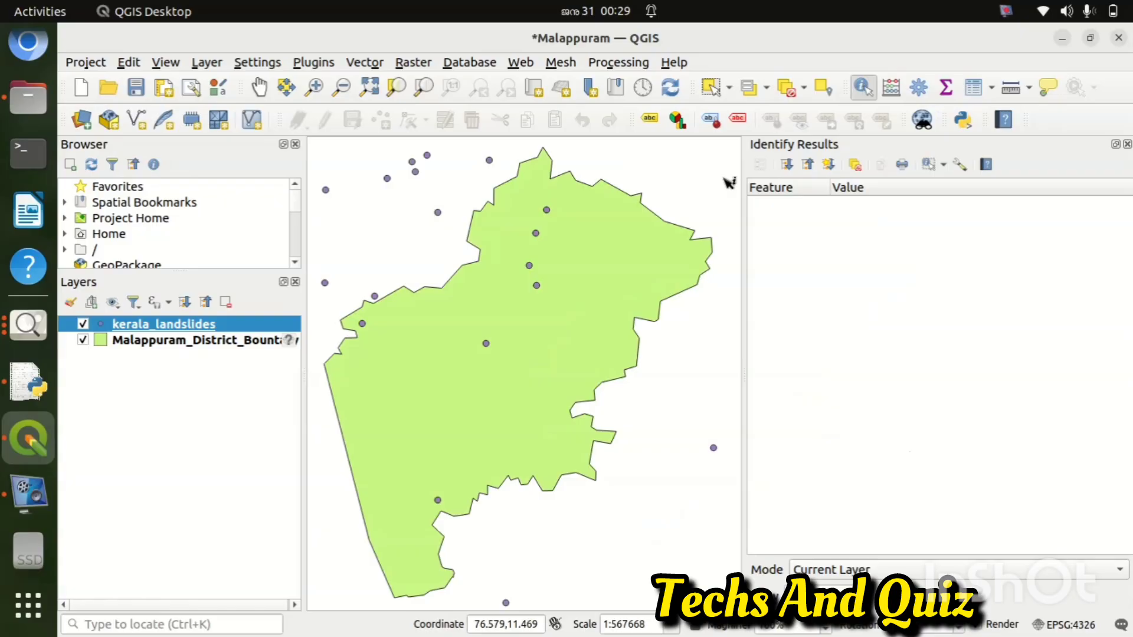
left_click(550, 213)
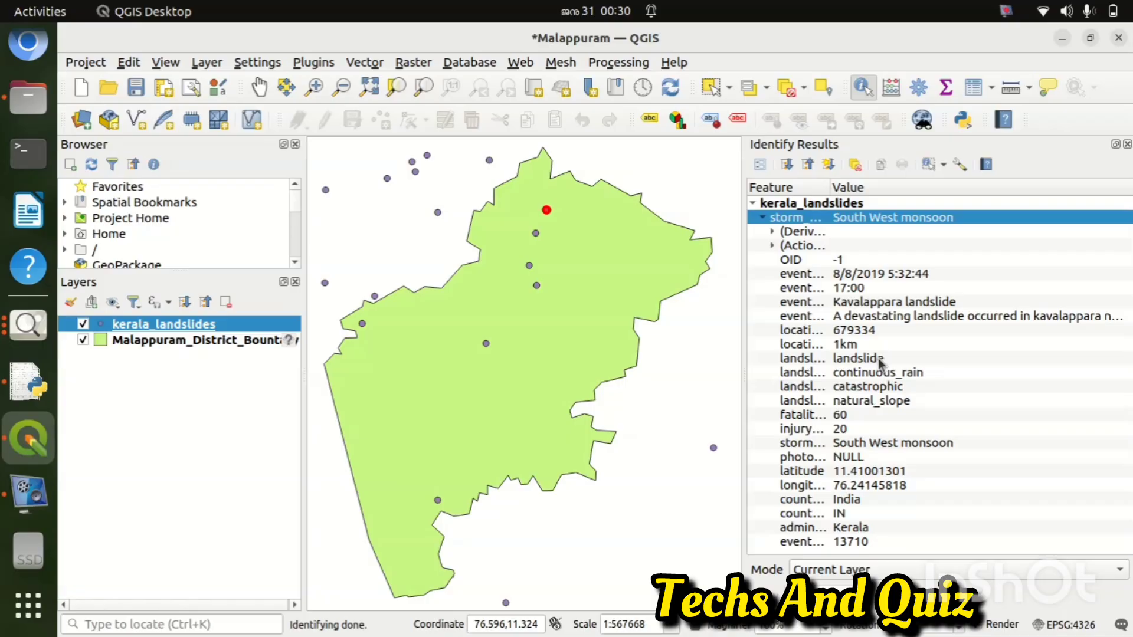
Capture a screenshot of an area covering the QGIS menus, map and Identify Results, and show the saved image in Files.
key("Print")
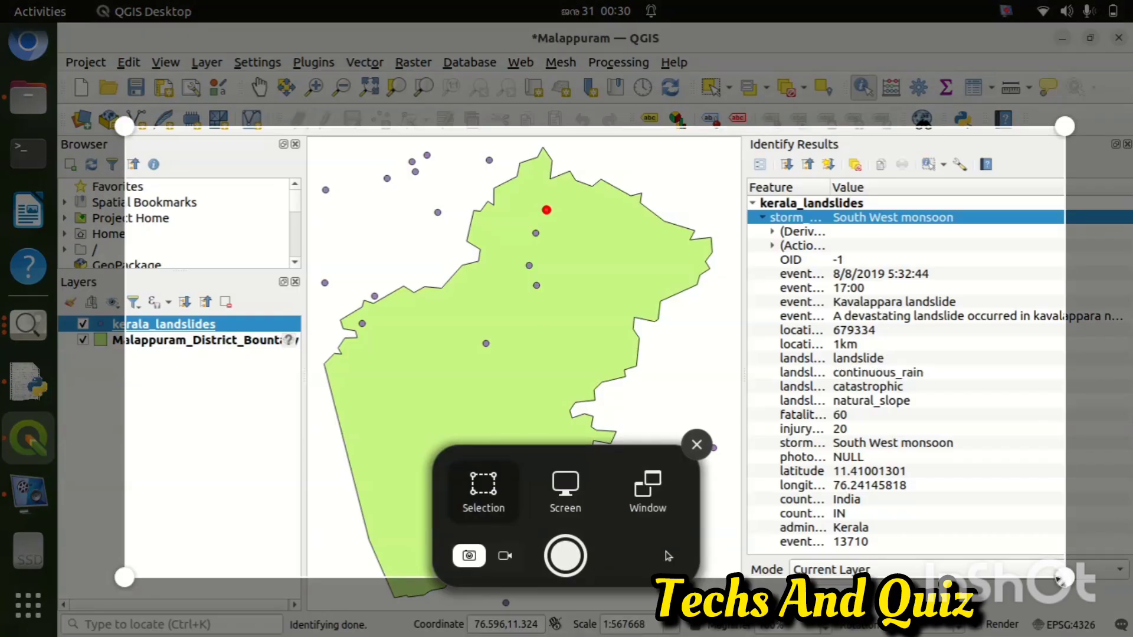
left_click_drag(1064, 580, 1127, 609)
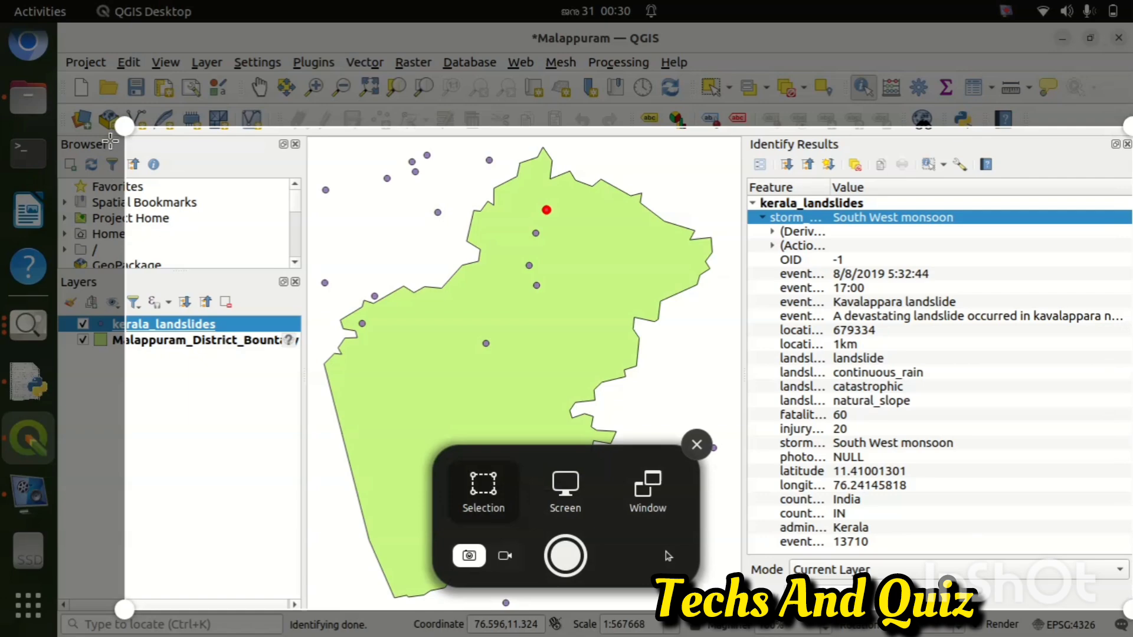
left_click_drag(123, 125, 52, 49)
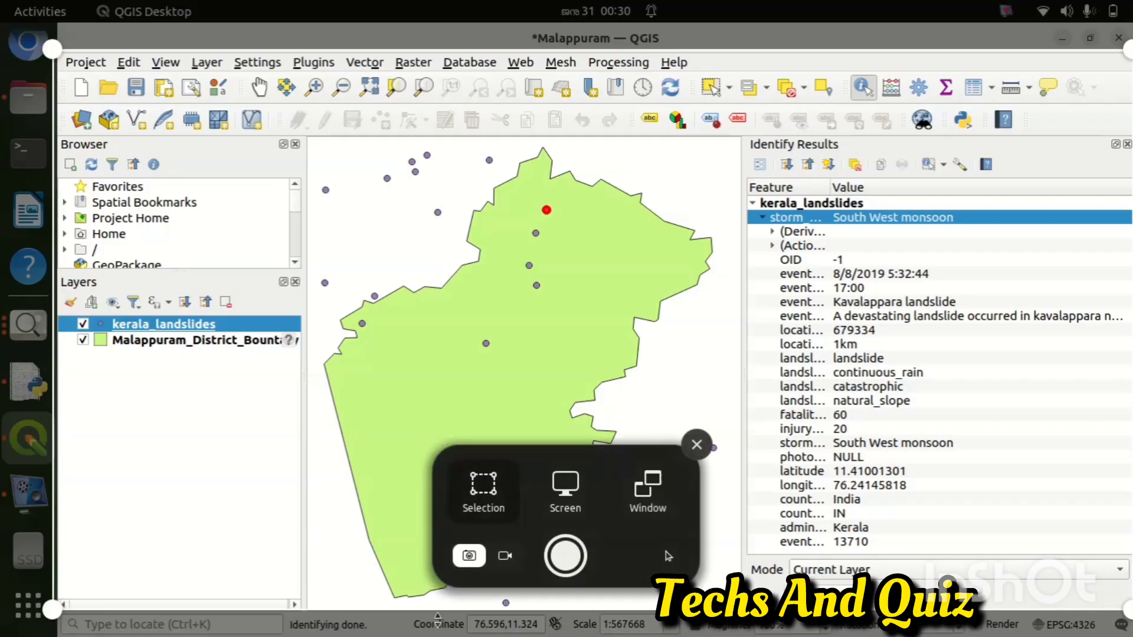
left_click(565, 556)
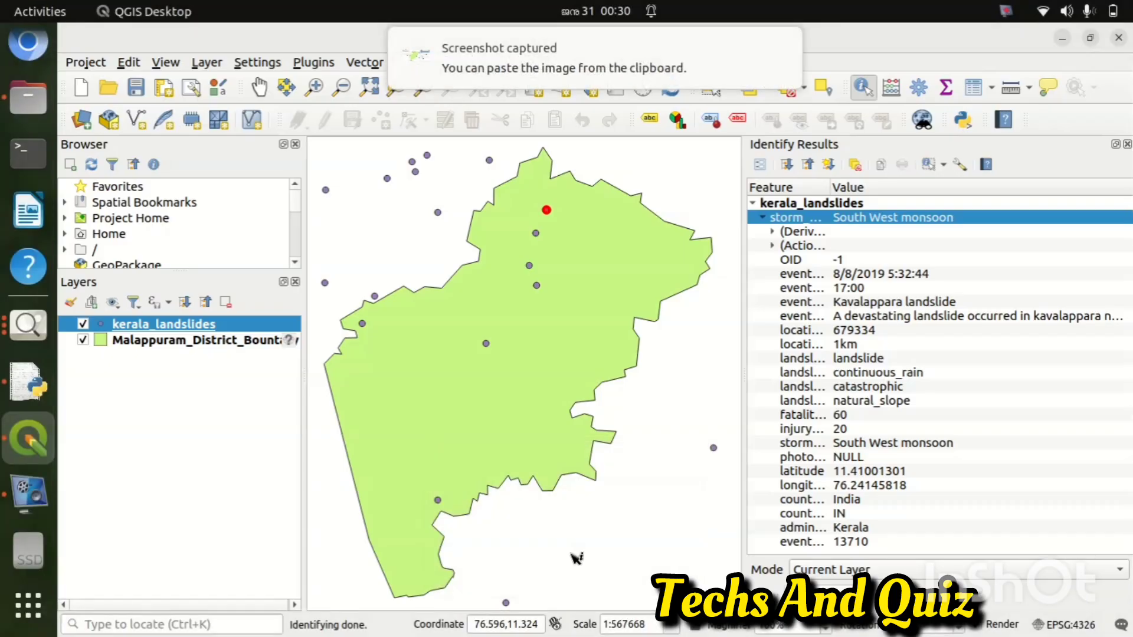
mouse_move(577, 111)
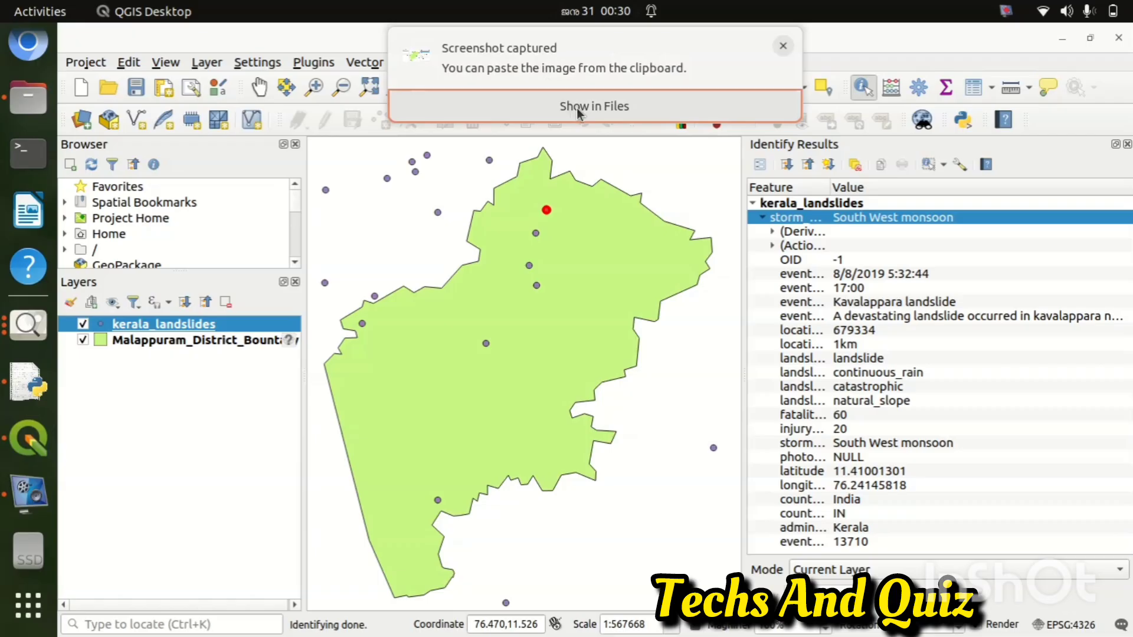
left_click(576, 107)
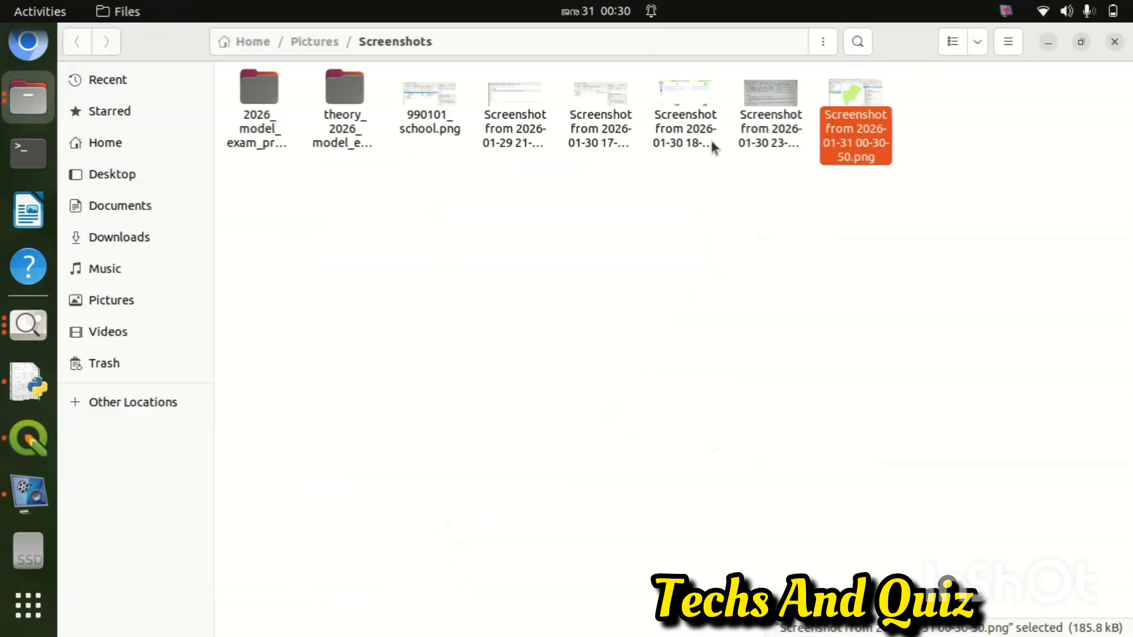
Rename the new screenshot file to 990101_land slide_MLP.png.
right_click(851, 131)
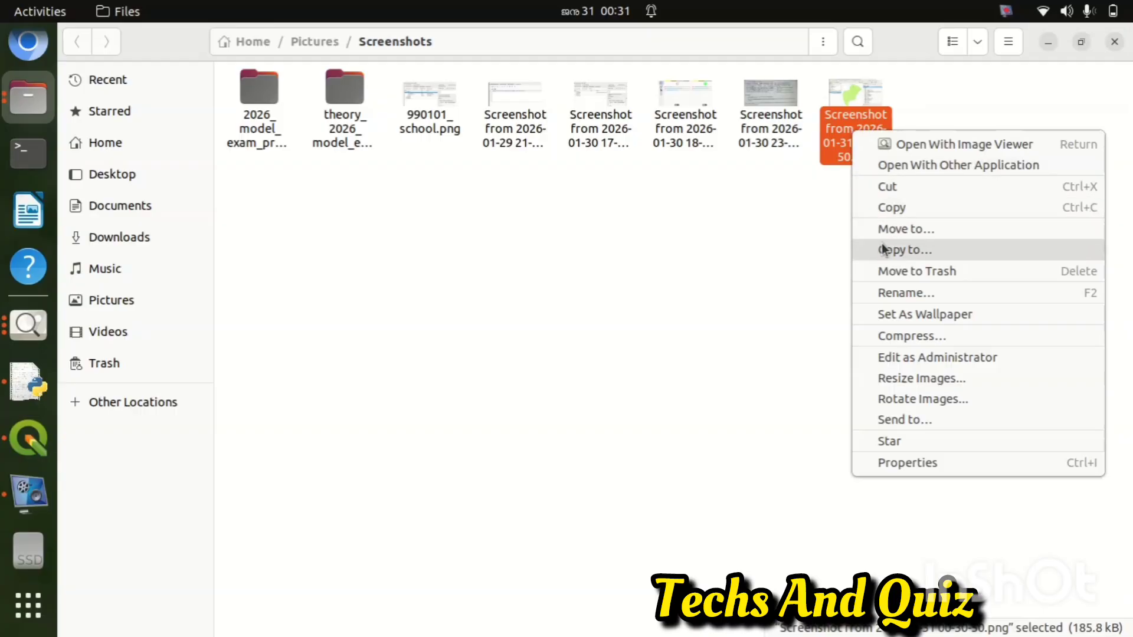
left_click(886, 293)
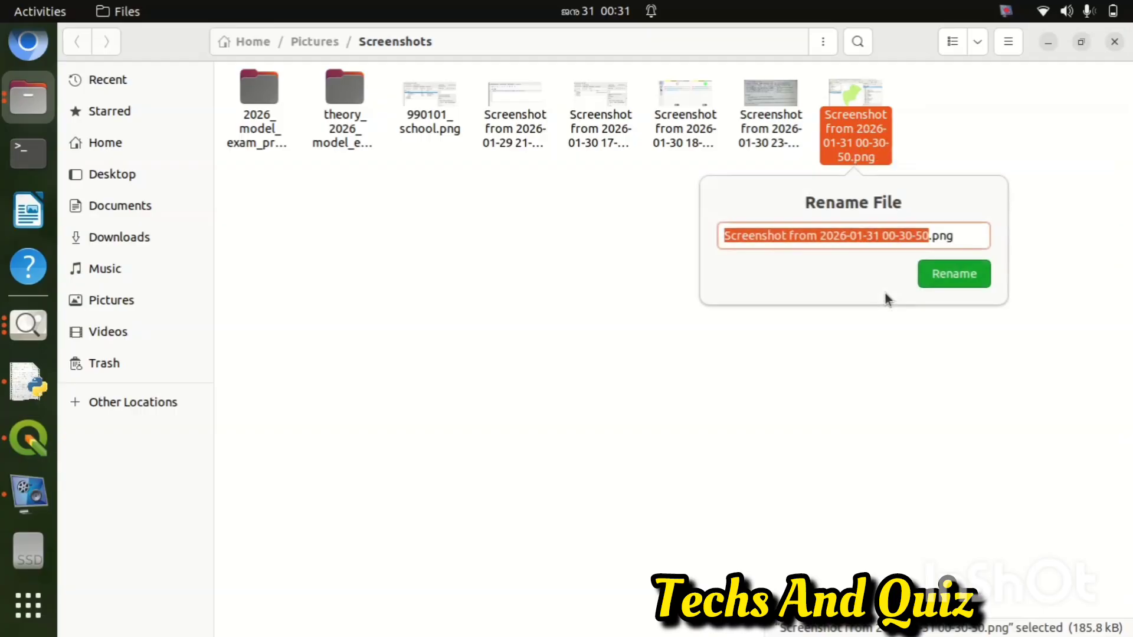
key("BackSpace")
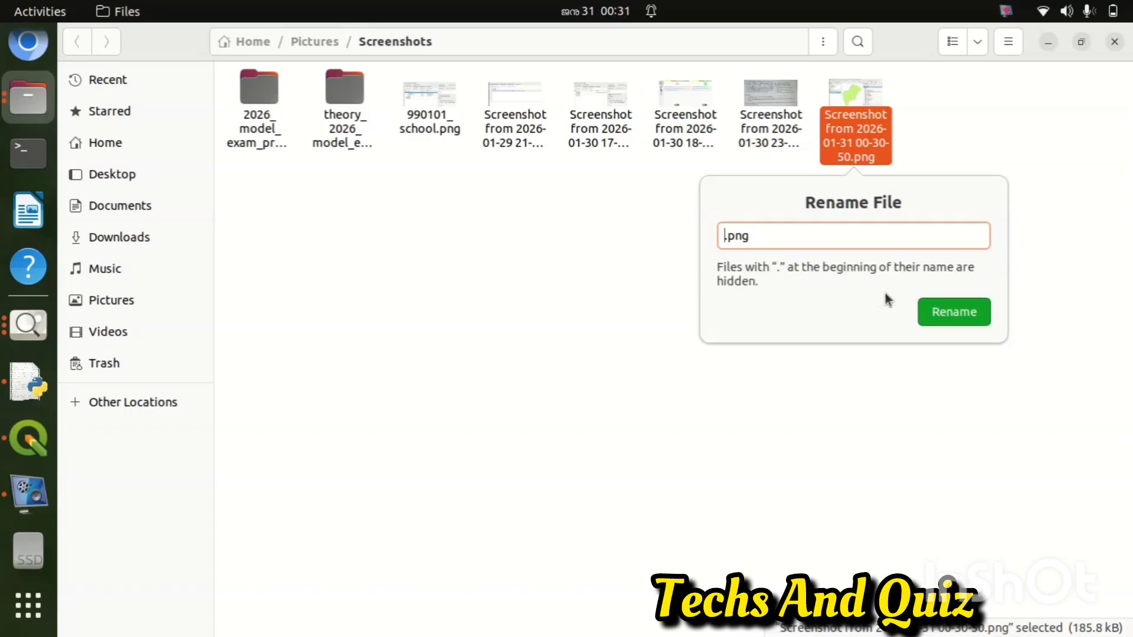
type("9901")
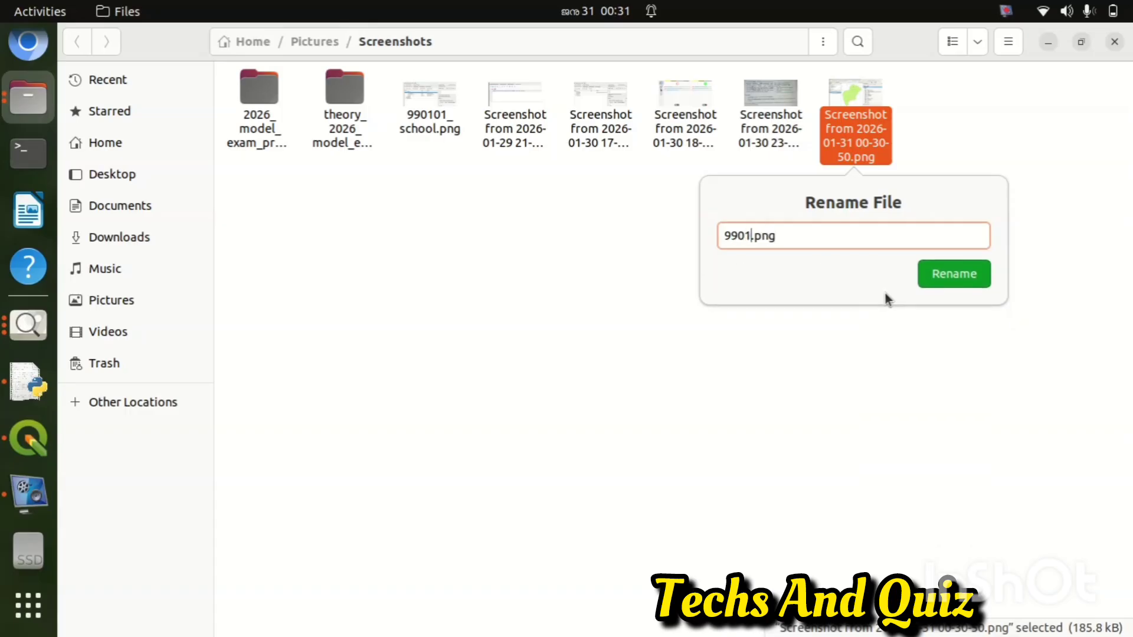
type("01_land slide")
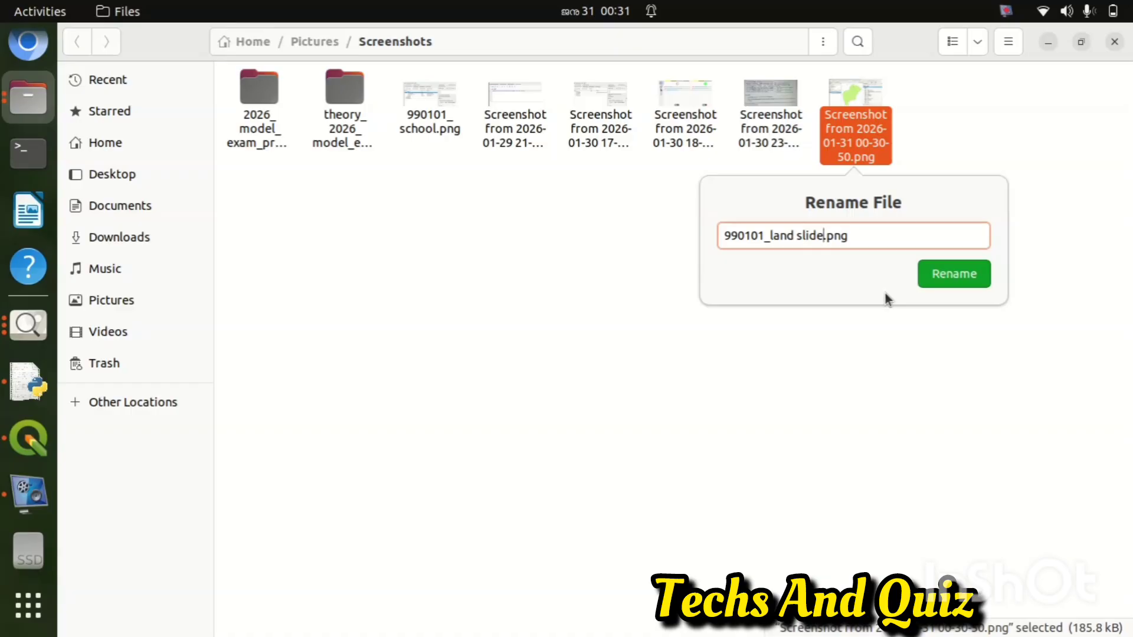
type("_MLT")
key("BackSpace")
type("P")
left_click(945, 282)
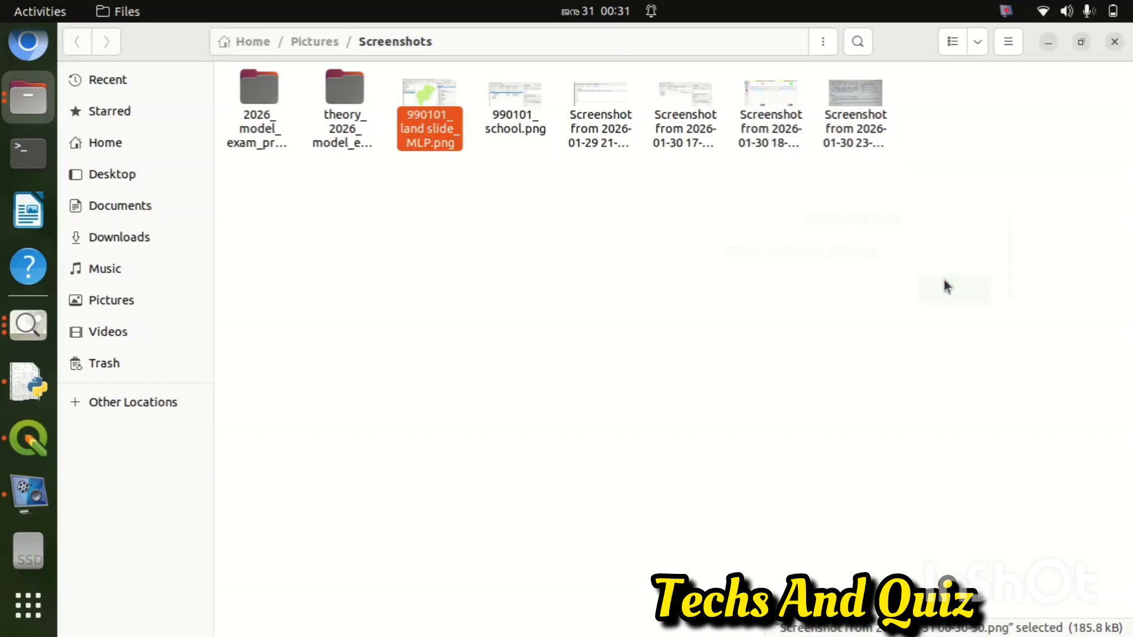
Copy the renamed screenshot into the Exam10_Products folder in Home and open the copy for viewing.
right_click(435, 146)
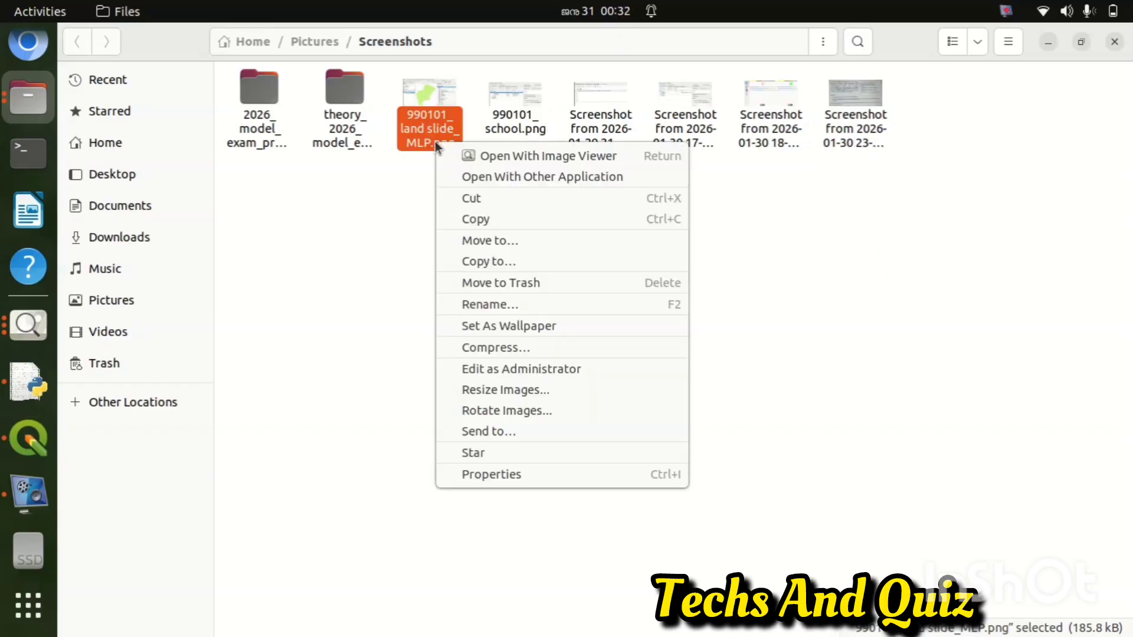
left_click(463, 219)
left_click(133, 145)
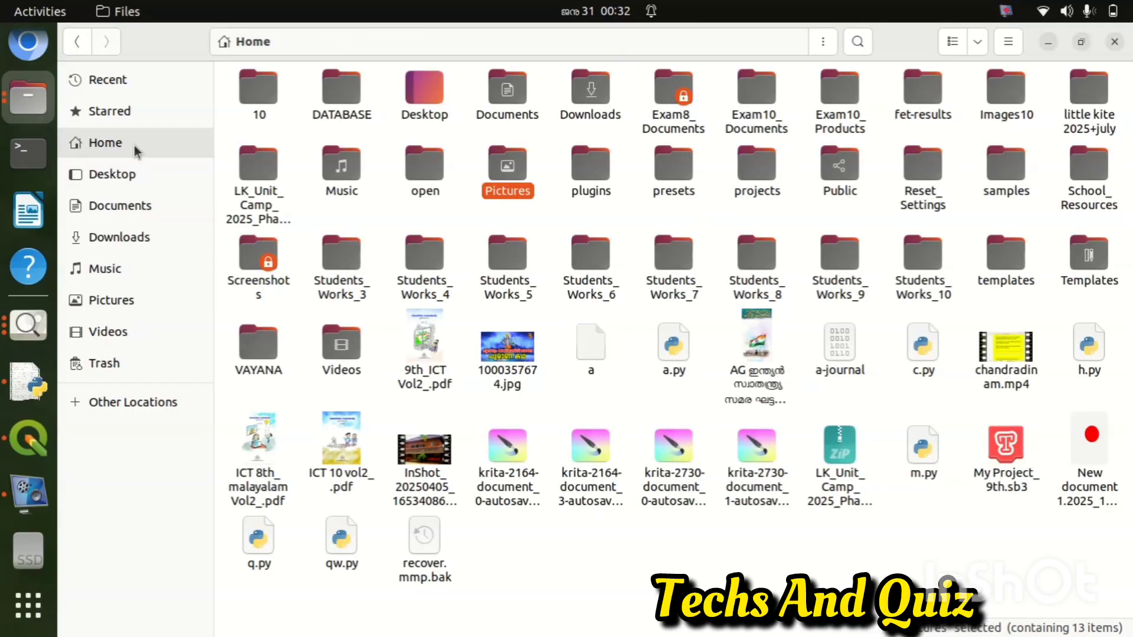
double_click(835, 90)
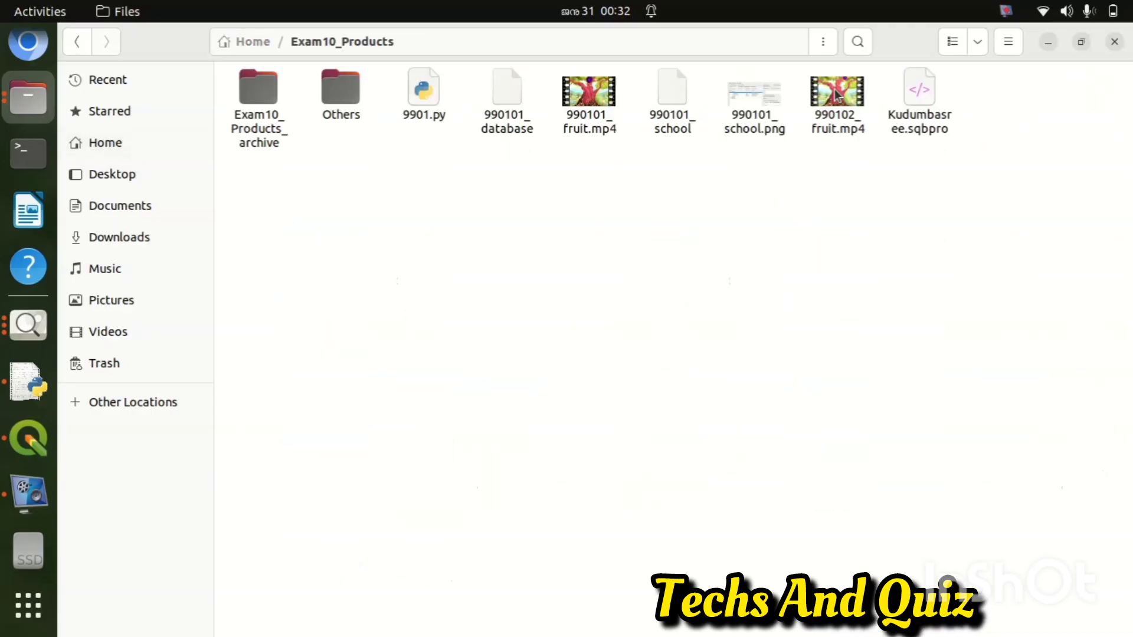
right_click(433, 219)
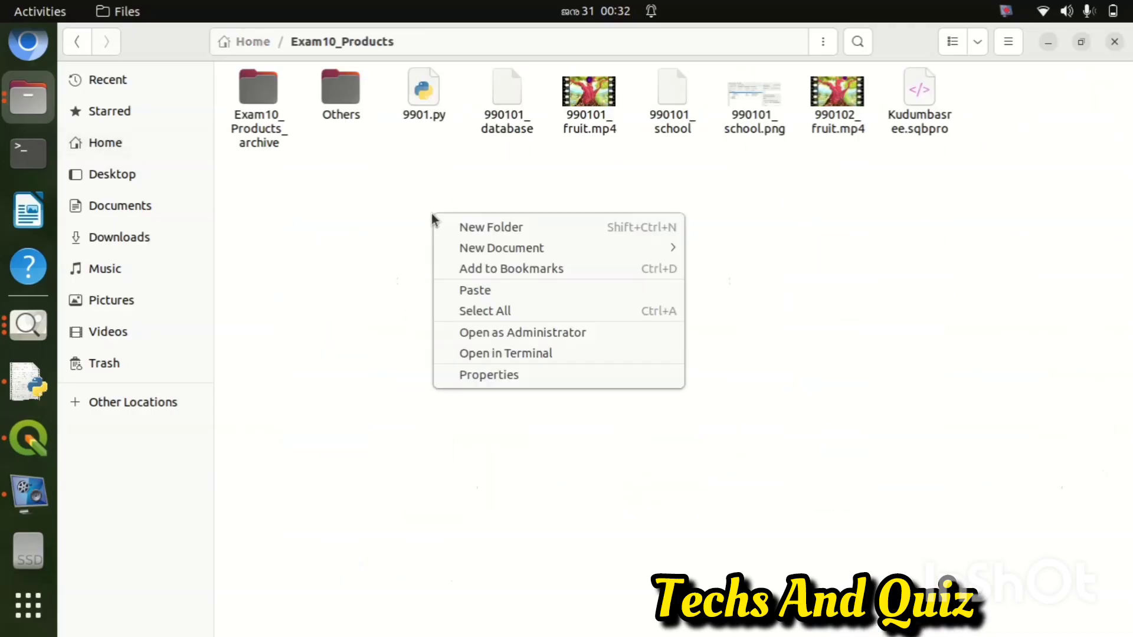
left_click(468, 290)
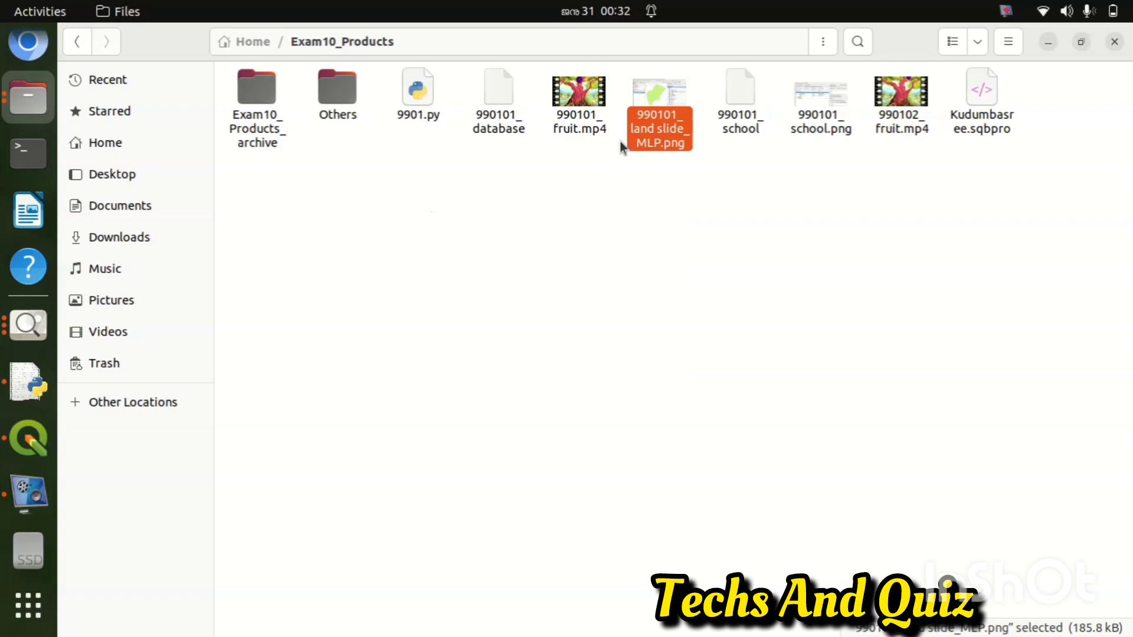
double_click(652, 113)
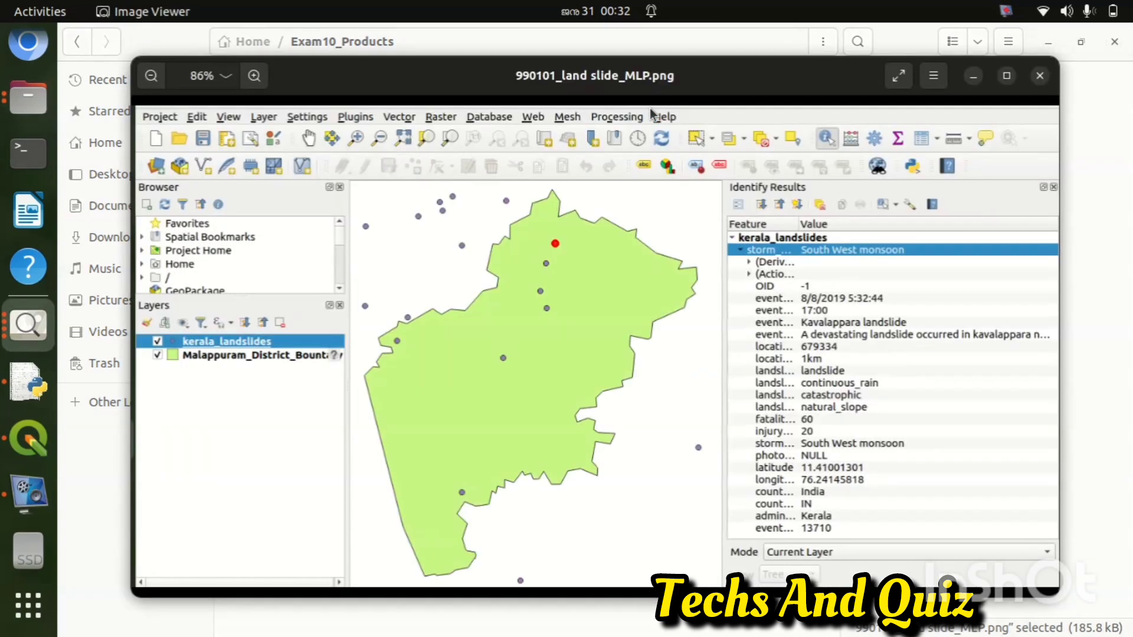